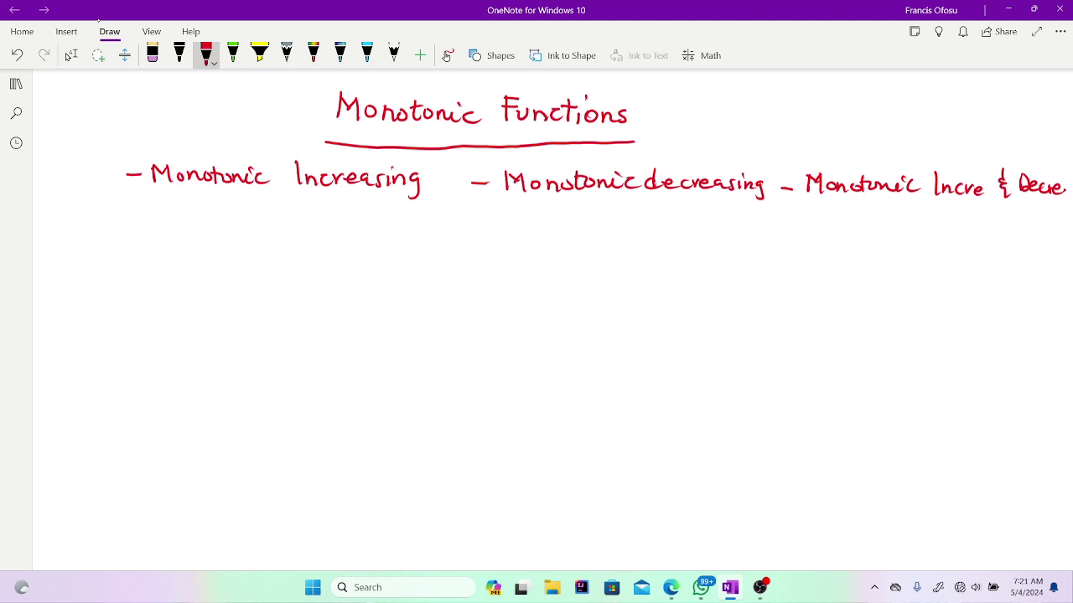
click(98, 55)
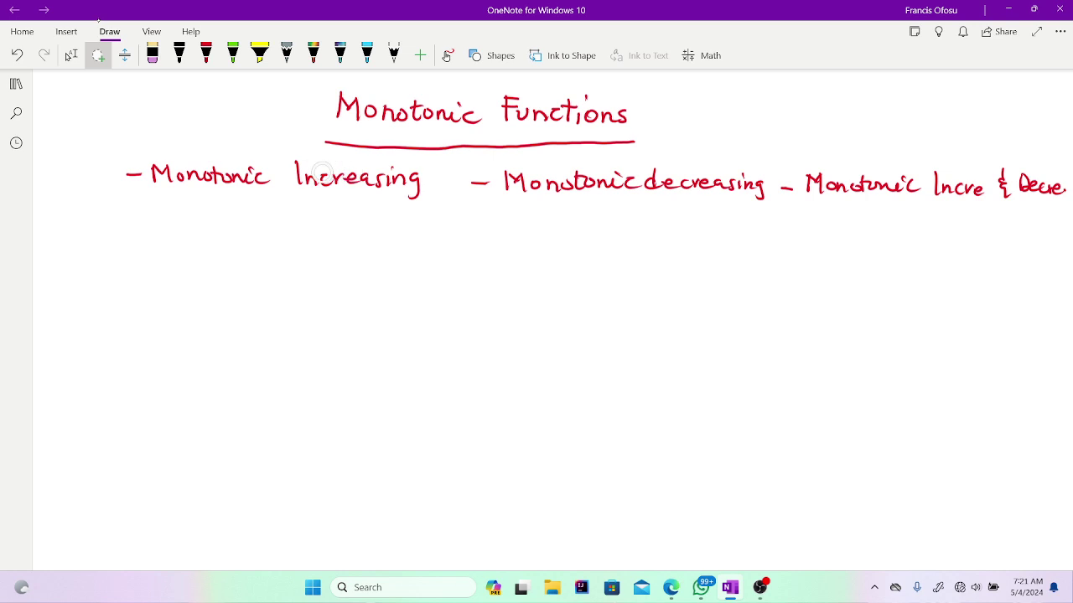
click(205, 54)
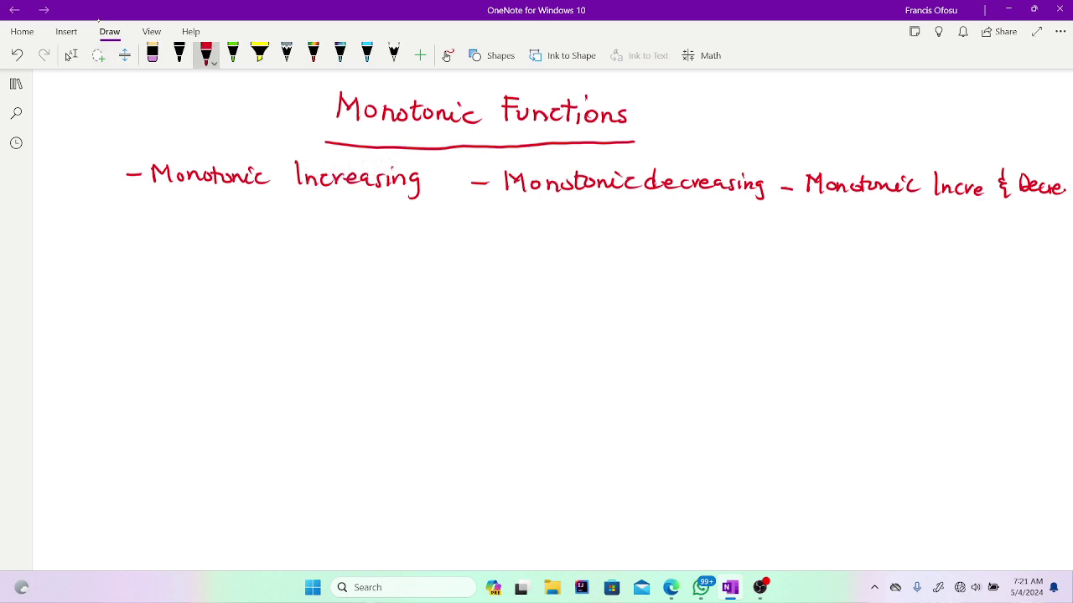
click(98, 55)
click(205, 55)
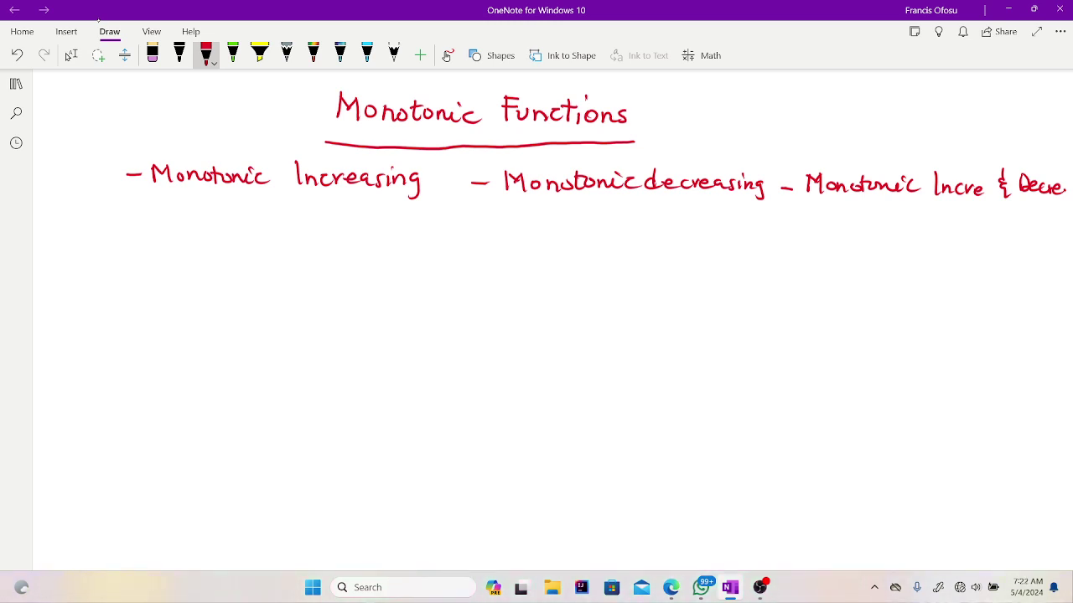
Handwrite the underlined subheading "Monotonic Increasing functions" in red below the list of monotonic function types.
mouse_move(374, 231)
mouse_down()
mouse_move(376, 209)
mouse_move(394, 233)
mouse_up()
drag(407, 223, 440, 228)
mouse_move(448, 216)
mouse_down()
mouse_move(450, 235)
mouse_move(457, 223)
mouse_up()
drag(458, 226, 491, 235)
drag(503, 226, 588, 238)
drag(595, 238, 621, 238)
mouse_move(627, 227)
mouse_down()
mouse_move(627, 238)
mouse_move(647, 240)
mouse_up()
mouse_move(654, 233)
mouse_down()
mouse_move(673, 253)
mouse_move(699, 220)
mouse_up()
drag(696, 233, 724, 242)
drag(736, 225, 737, 243)
drag(733, 233, 746, 243)
drag(754, 233, 771, 234)
drag(784, 231, 778, 248)
drag(355, 252, 802, 256)
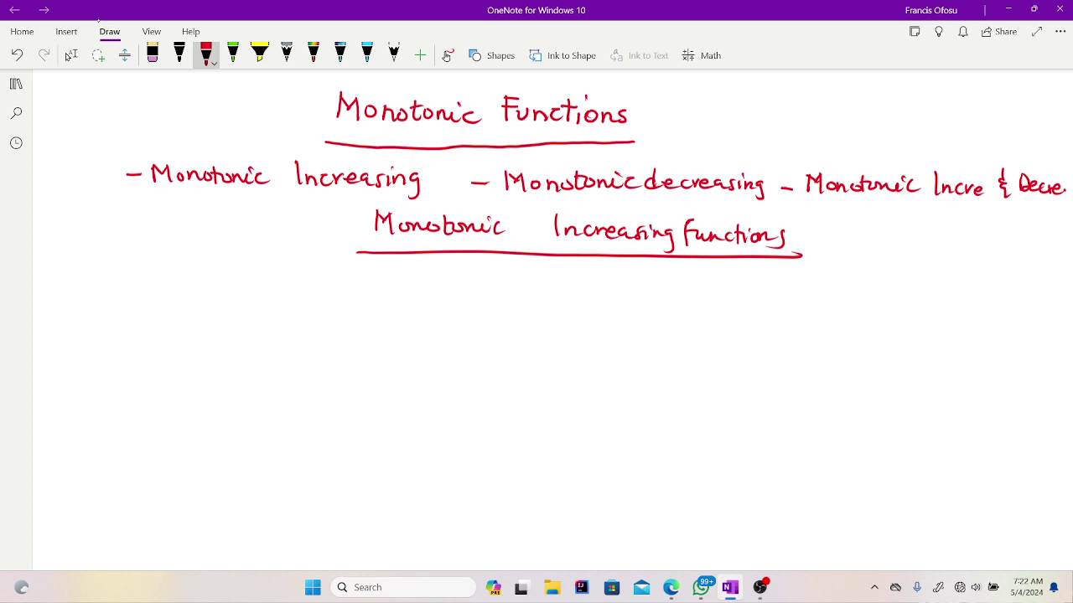
Write the condition x₁ < x₂ below the subheading and f(x₁) < f(x₂) beside it.
mouse_move(278, 277)
mouse_down()
mouse_move(303, 295)
mouse_move(401, 294)
mouse_up()
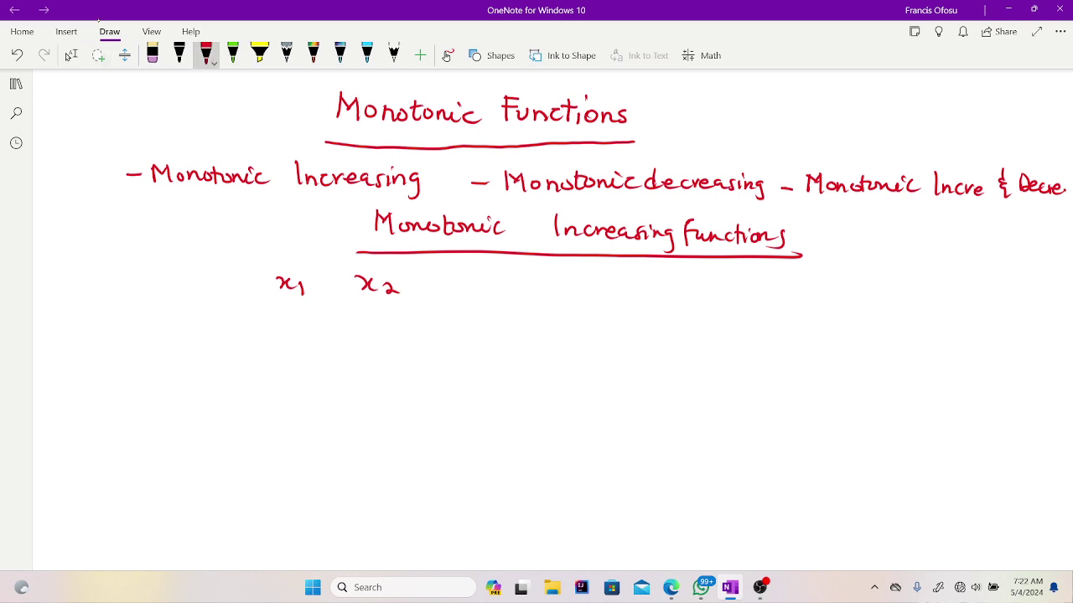
mouse_move(339, 276)
mouse_down()
mouse_move(328, 282)
mouse_move(339, 291)
mouse_up()
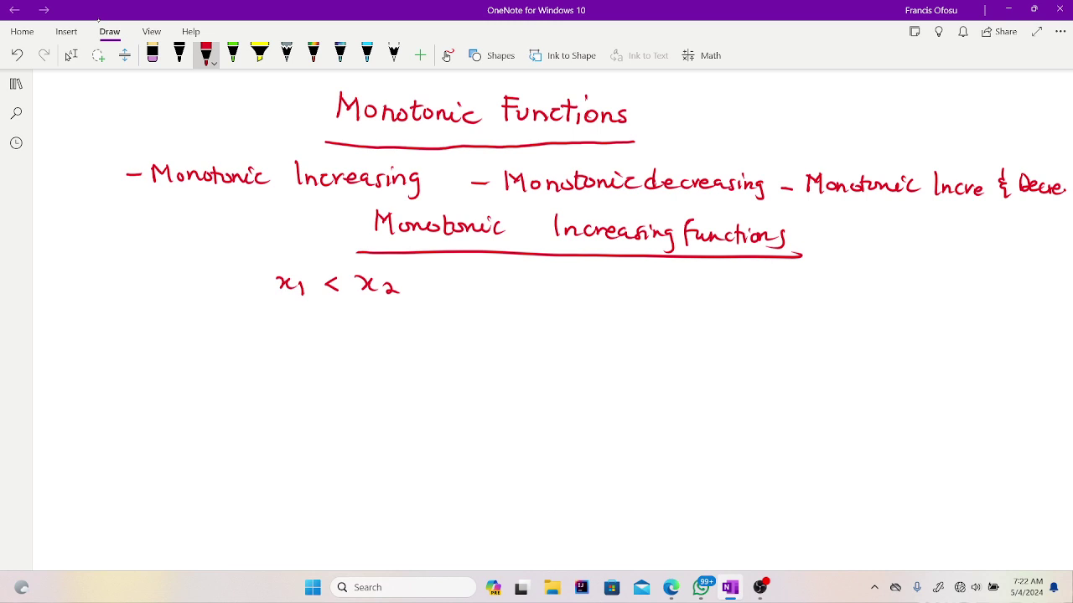
mouse_move(560, 275)
mouse_down()
mouse_move(552, 300)
mouse_move(654, 293)
mouse_up()
mouse_move(679, 277)
mouse_down()
mouse_move(671, 298)
mouse_move(689, 280)
mouse_up()
mouse_move(704, 280)
mouse_down()
mouse_move(696, 293)
mouse_move(718, 292)
mouse_up()
mouse_move(717, 282)
mouse_down()
mouse_move(709, 291)
mouse_move(732, 293)
mouse_up()
drag(739, 275, 741, 297)
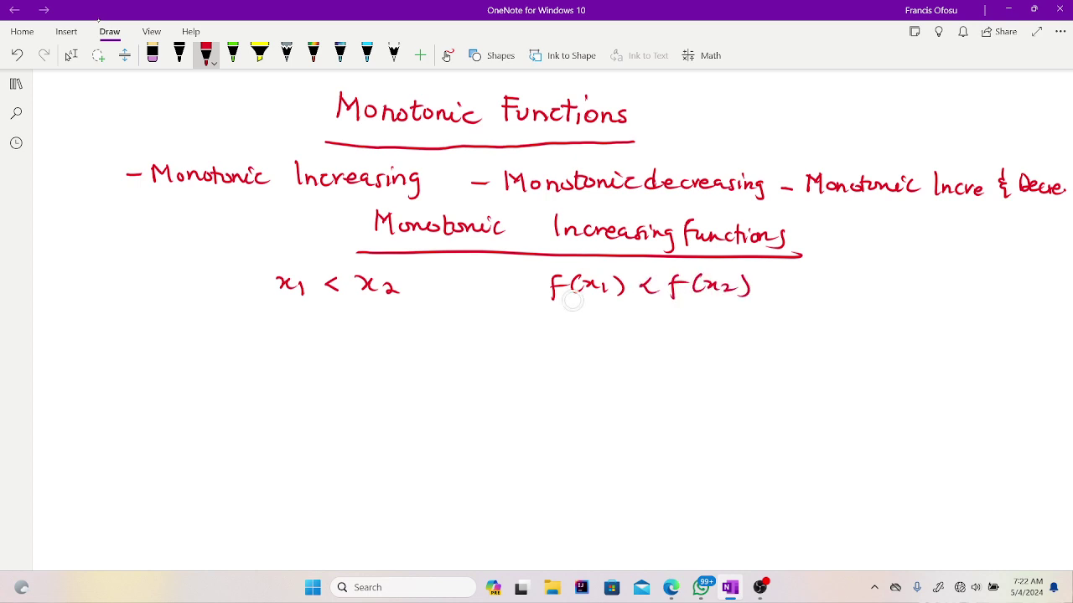
click(98, 55)
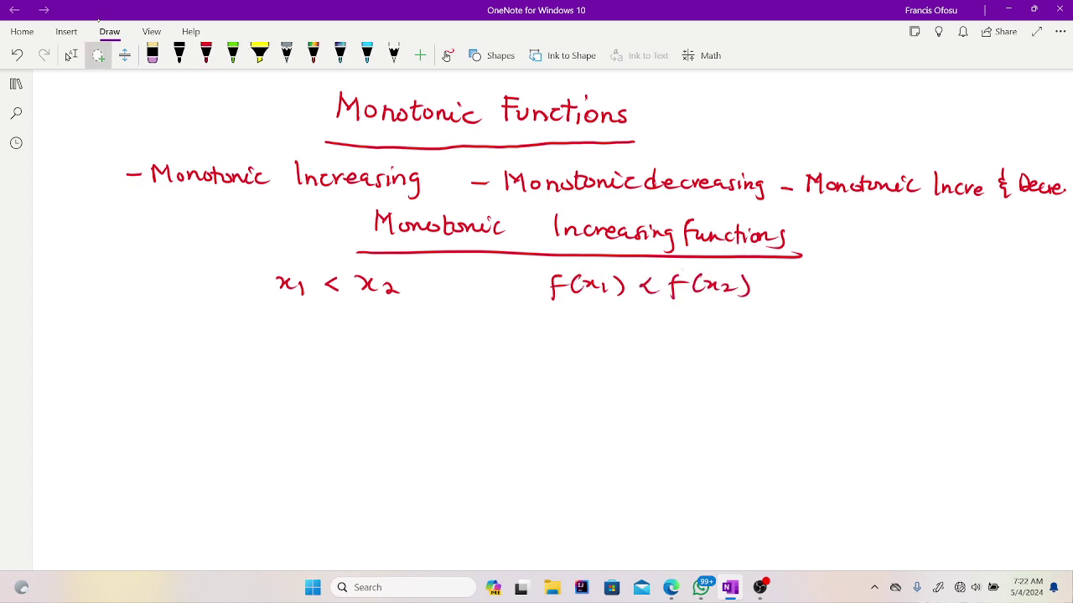
click(206, 55)
click(98, 55)
click(206, 55)
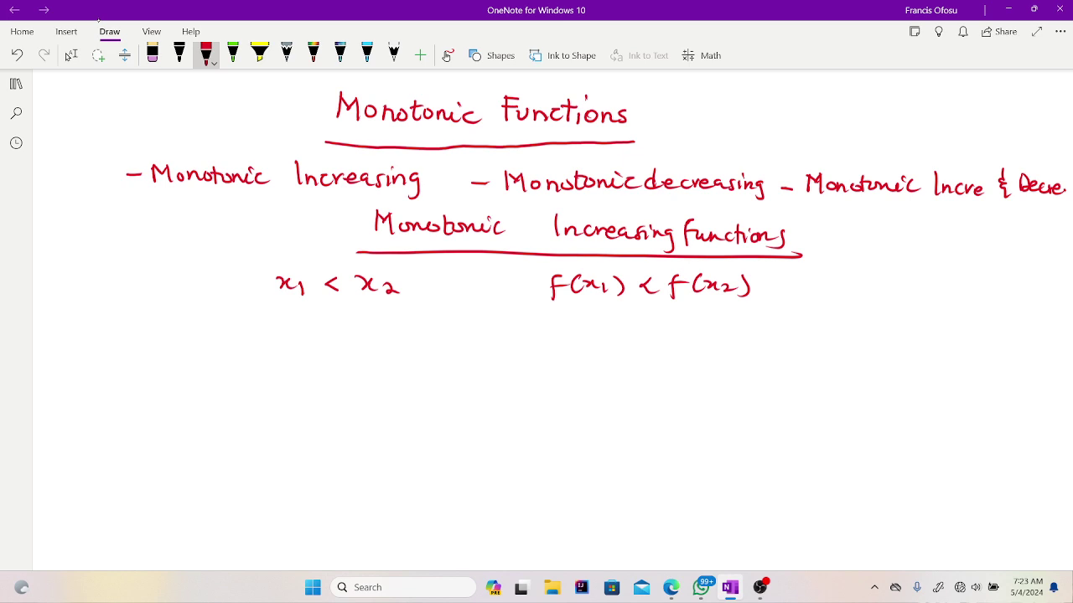
click(98, 55)
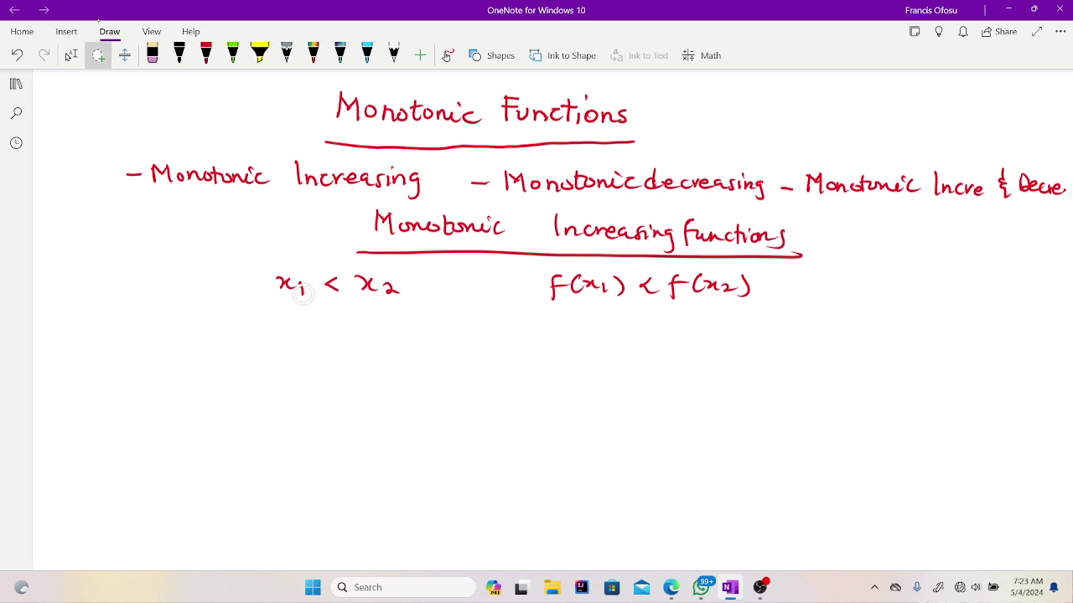
click(206, 55)
click(98, 55)
click(206, 56)
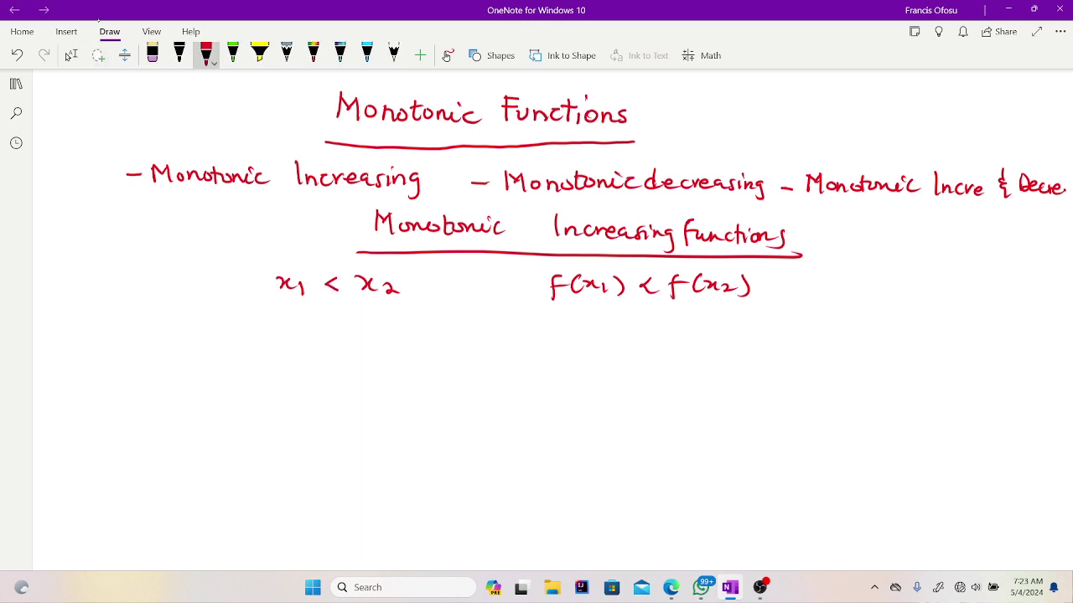
click(98, 55)
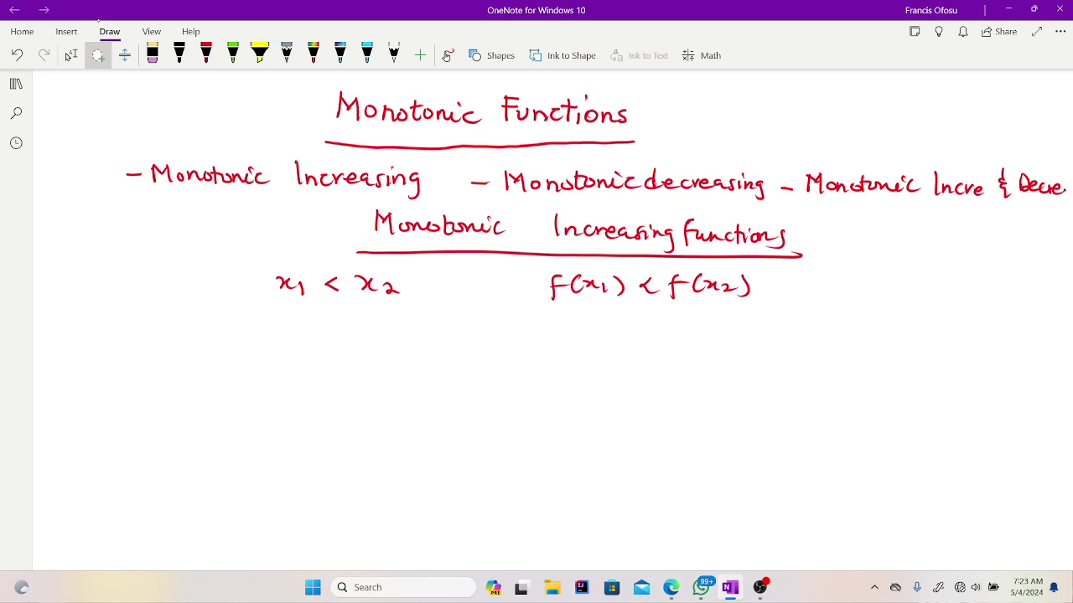
click(206, 56)
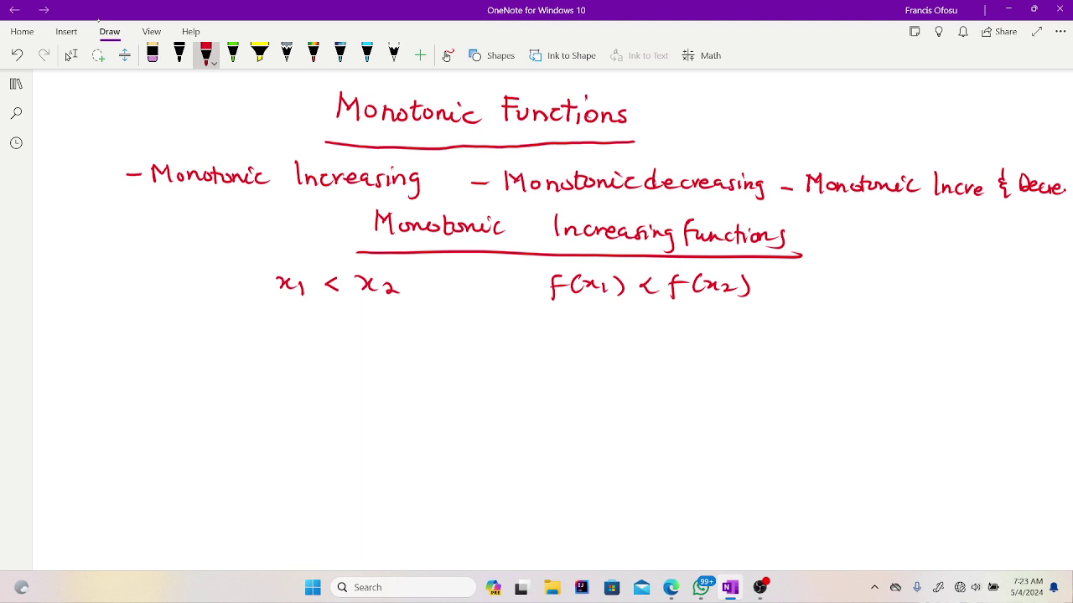
click(98, 55)
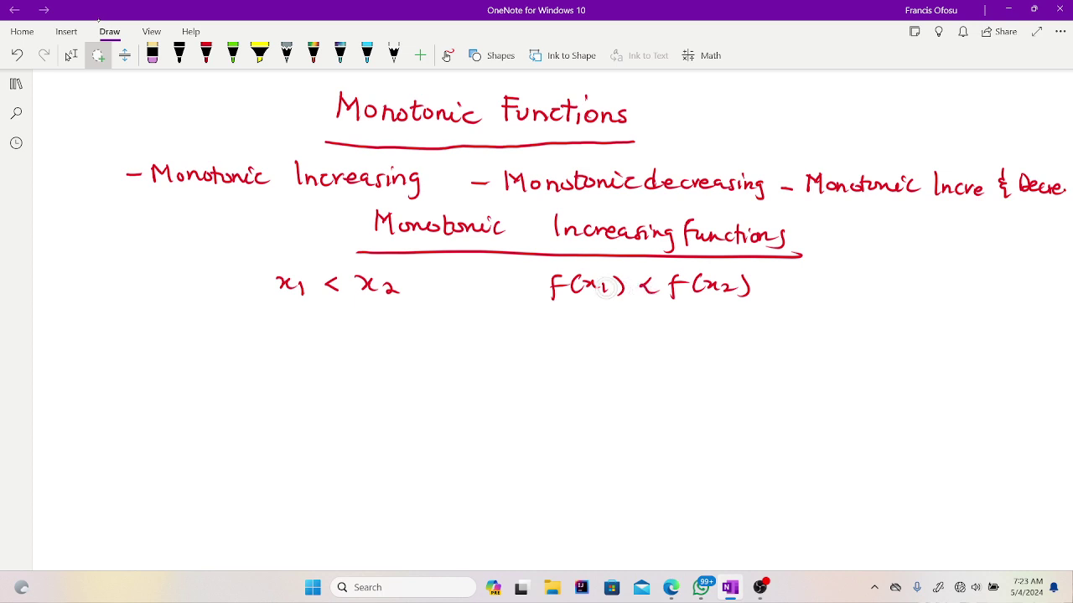
click(206, 56)
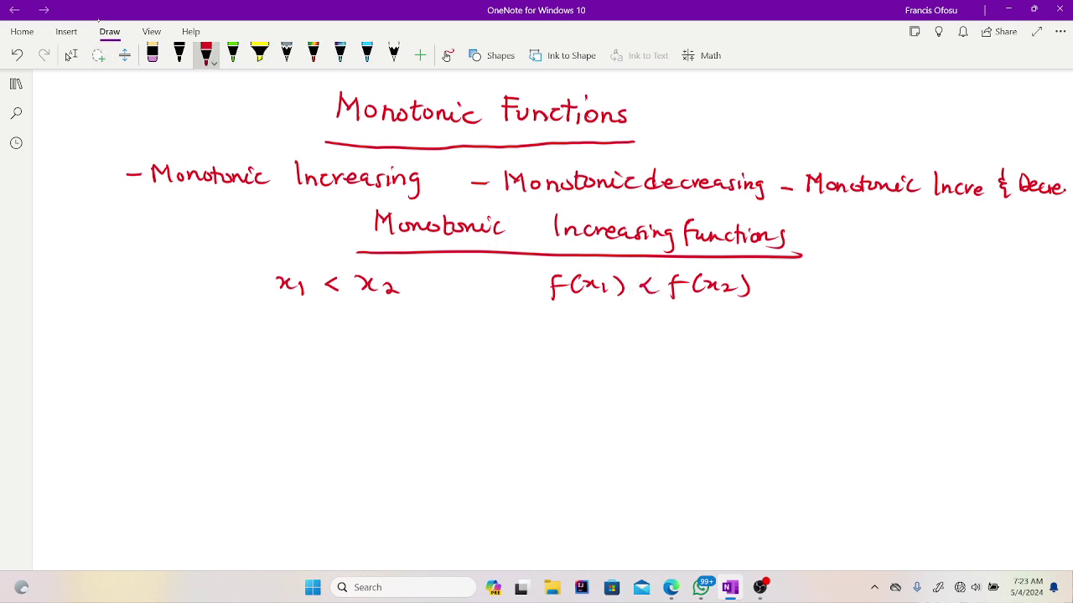
click(98, 54)
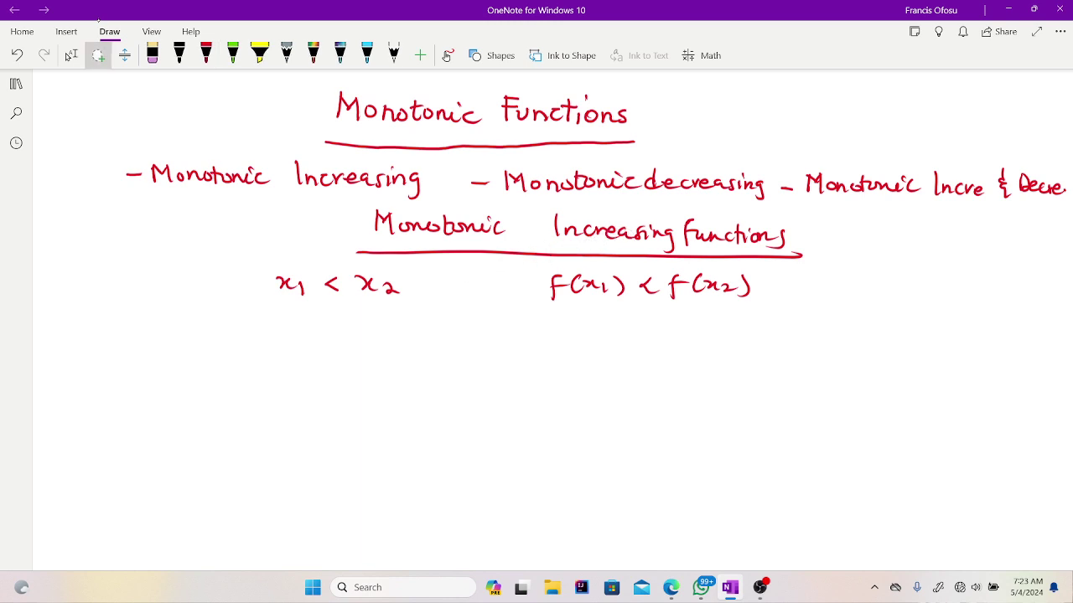
Handwrite "monotonic increasing" in red on a new line beneath the x₁ < x₂ condition.
drag(213, 322, 234, 332)
drag(240, 325, 260, 333)
mouse_move(269, 325)
mouse_down()
mouse_move(268, 334)
mouse_move(269, 324)
mouse_up()
drag(282, 317, 282, 334)
drag(276, 325, 326, 334)
mouse_move(341, 327)
mouse_down()
mouse_move(419, 334)
mouse_move(465, 323)
mouse_move(468, 335)
mouse_move(484, 335)
mouse_up()
click(334, 325)
drag(486, 329, 498, 346)
Continue the line with an arrow and the word "non-decreasing", and underline that word.
drag(521, 332, 580, 339)
click(571, 328)
drag(587, 331, 637, 336)
mouse_move(650, 317)
mouse_down()
mouse_move(652, 341)
mouse_move(699, 340)
mouse_up()
drag(701, 335, 723, 342)
mouse_move(732, 332)
mouse_down()
mouse_move(729, 340)
mouse_move(747, 342)
mouse_up()
drag(747, 336, 768, 353)
click(788, 336)
drag(577, 345, 796, 352)
Draw a vertical and a horizontal axis crossing each other in red below the non-decreasing note.
click(207, 55)
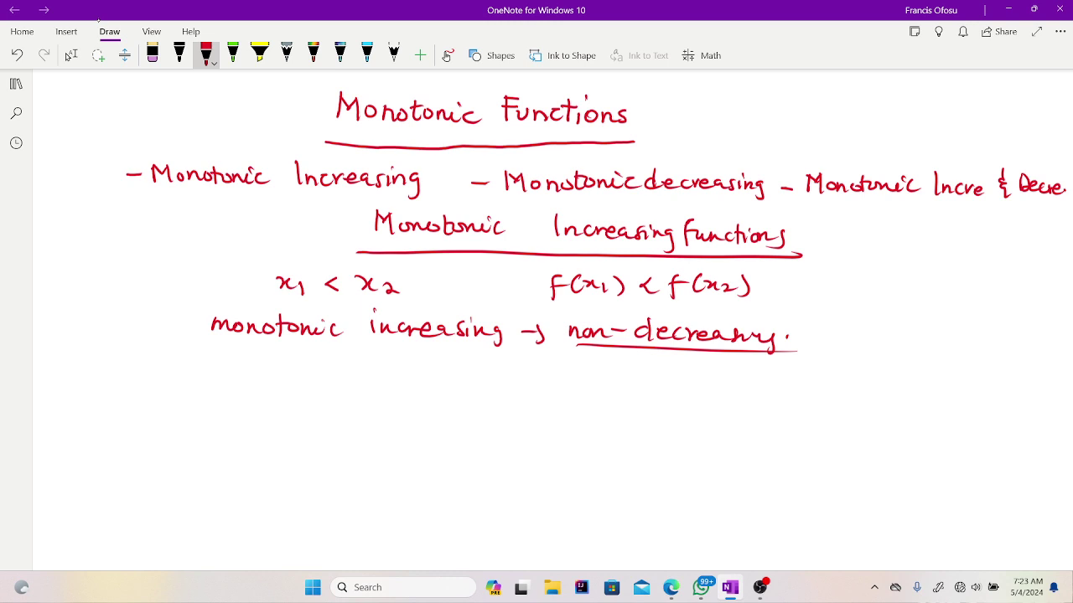
drag(424, 364, 426, 531)
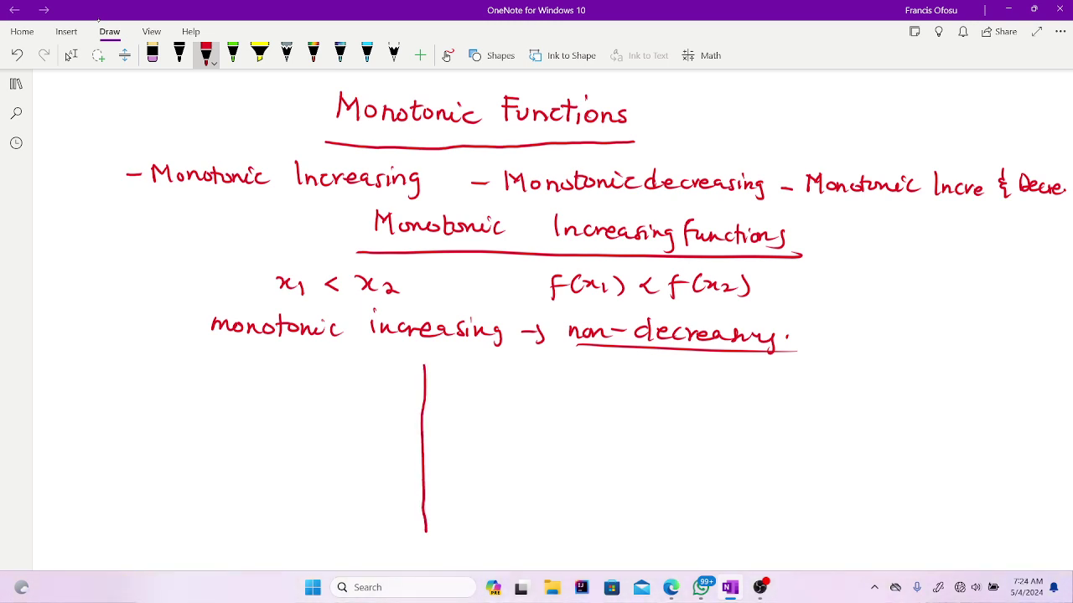
drag(288, 450, 617, 447)
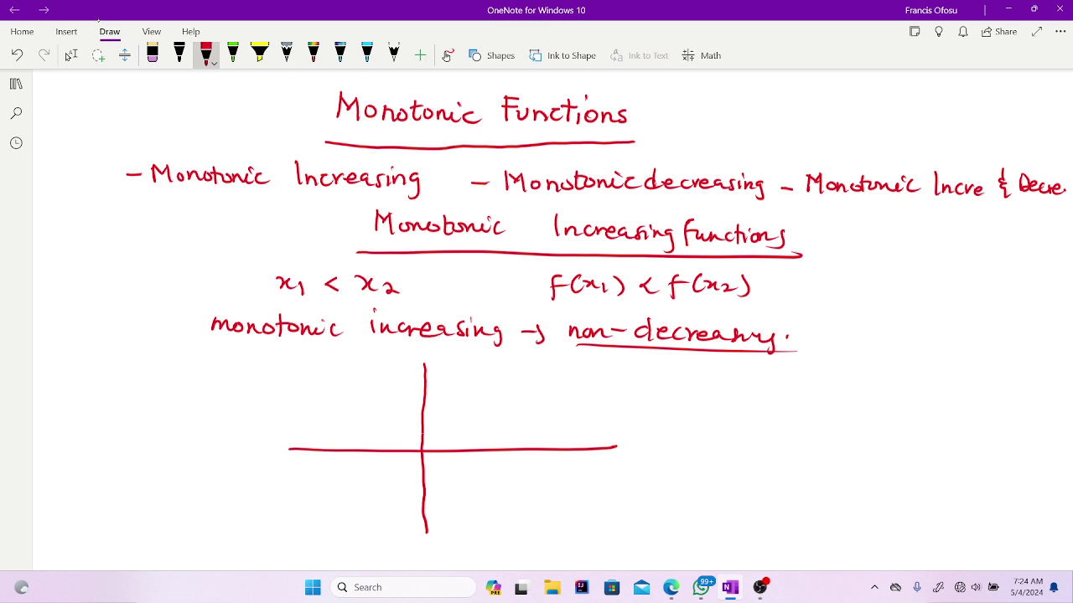
Sketch a steadily rising curve across the axes and a second curve above it that dips slightly before rising steeply.
drag(366, 500, 554, 383)
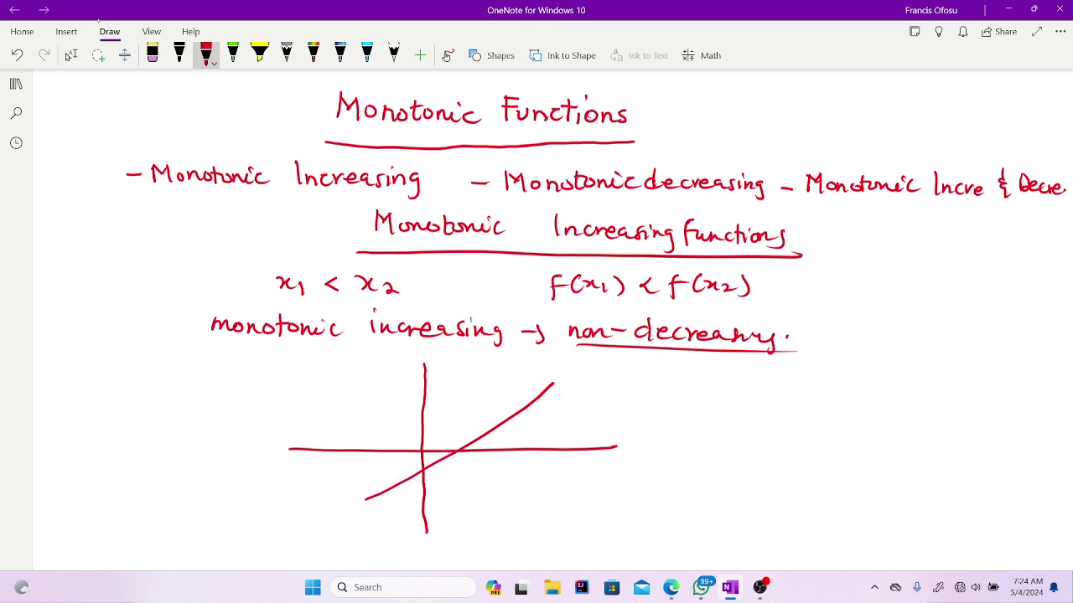
drag(553, 384, 577, 362)
right_click(655, 352)
click(205, 53)
mouse_move(357, 433)
mouse_down()
mouse_move(368, 445)
mouse_move(430, 441)
mouse_move(506, 359)
mouse_up()
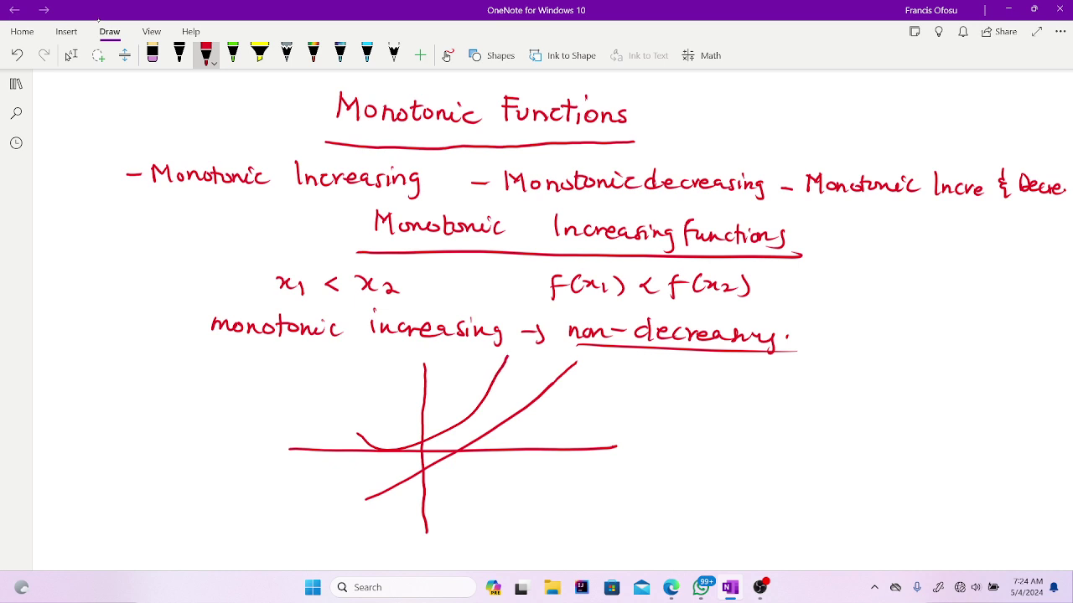